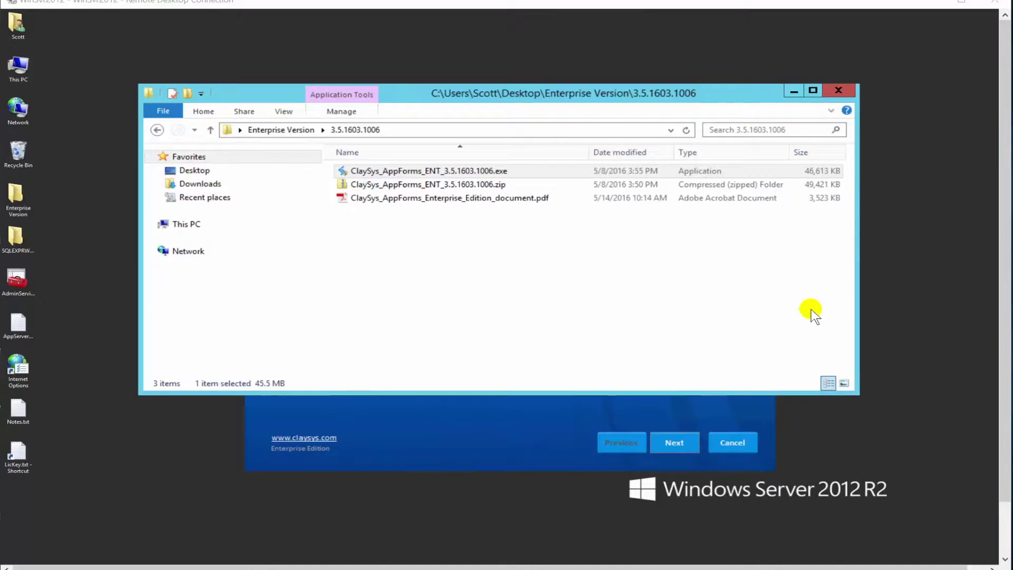
Look over the zip, executable and PDF files in the 3.5.1603.1006 folder and the executable's available file actions.
click(490, 188)
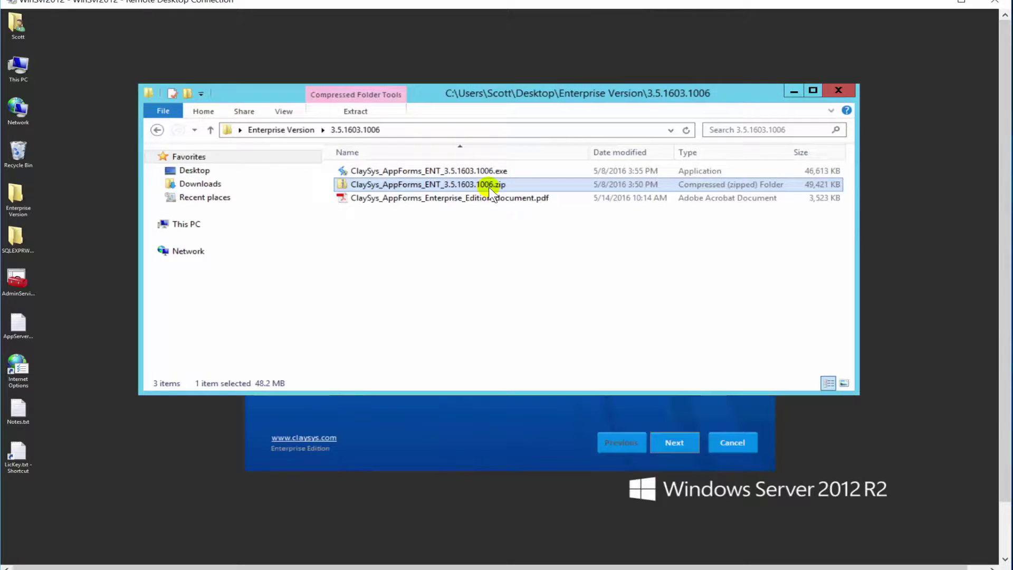
click(485, 173)
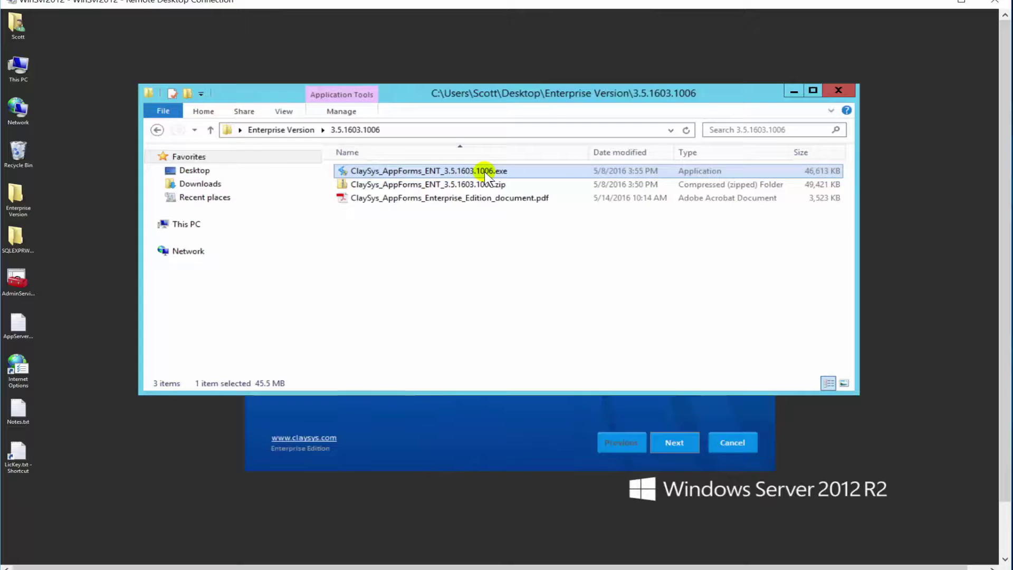
click(505, 200)
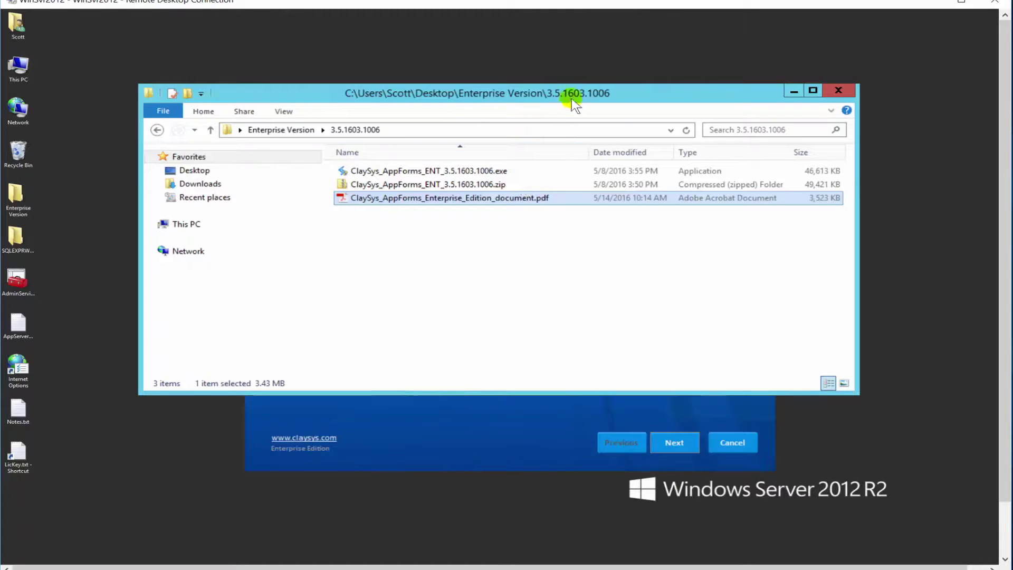
click(477, 170)
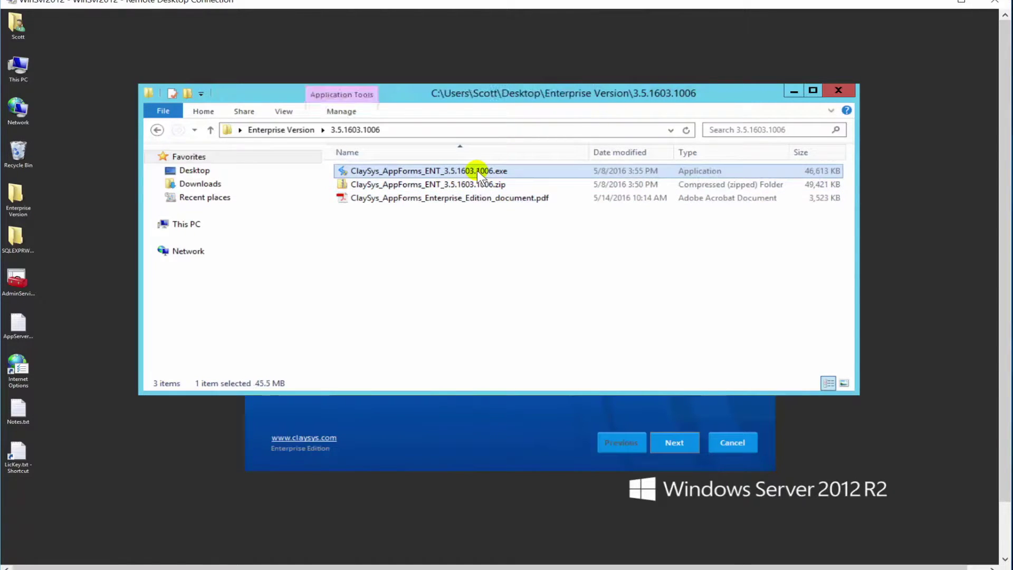
right_click(477, 170)
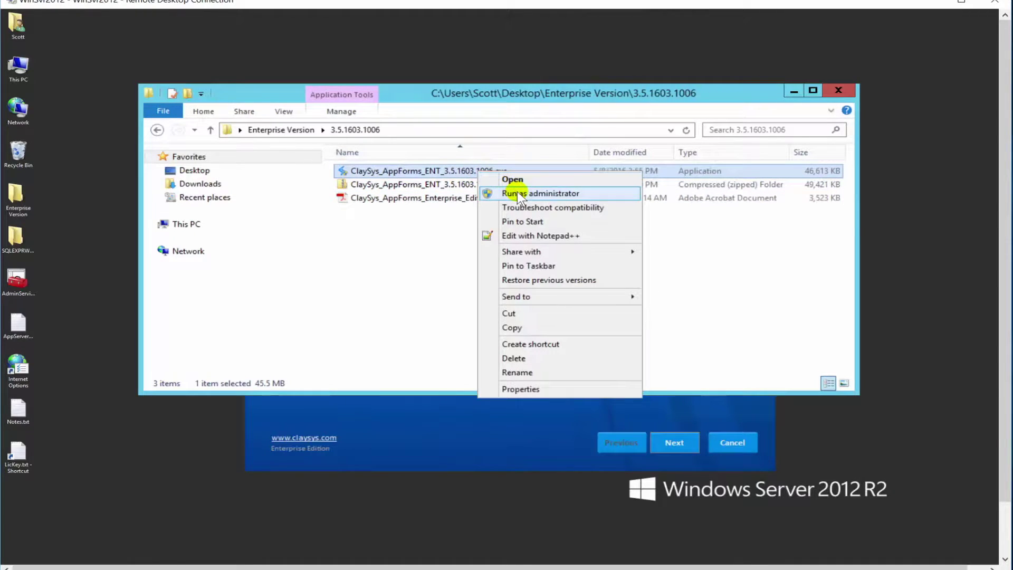
Switch to the open ClaySys installer, minimize the folder window, and proceed with a Single-tier Installation past the prerequisite checks.
click(474, 425)
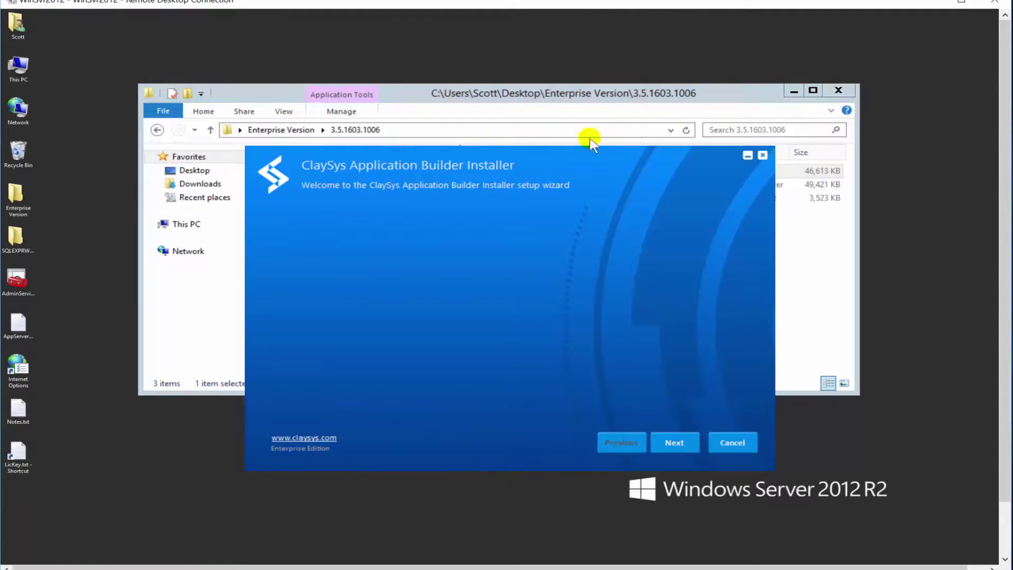
click(801, 87)
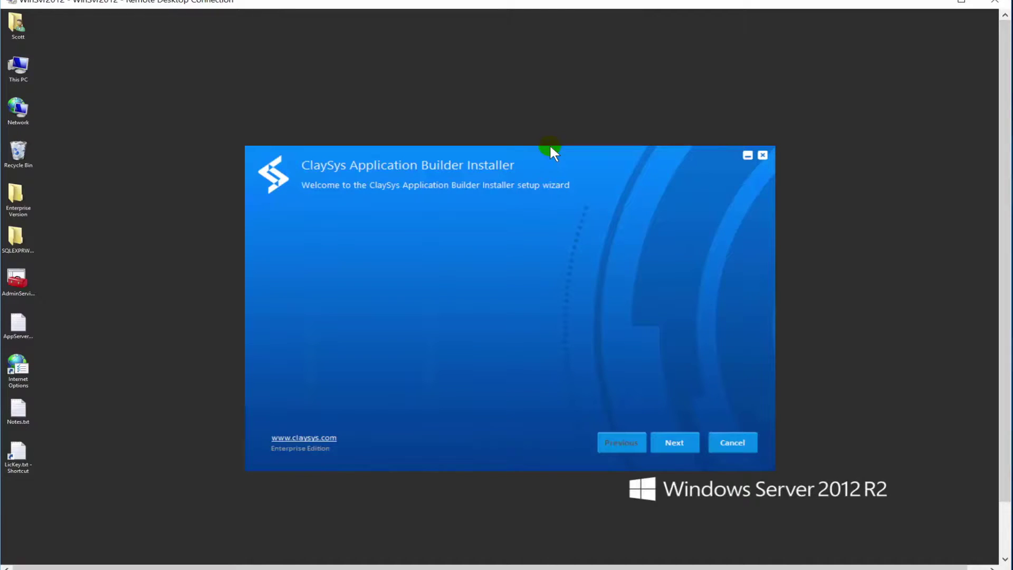
click(676, 442)
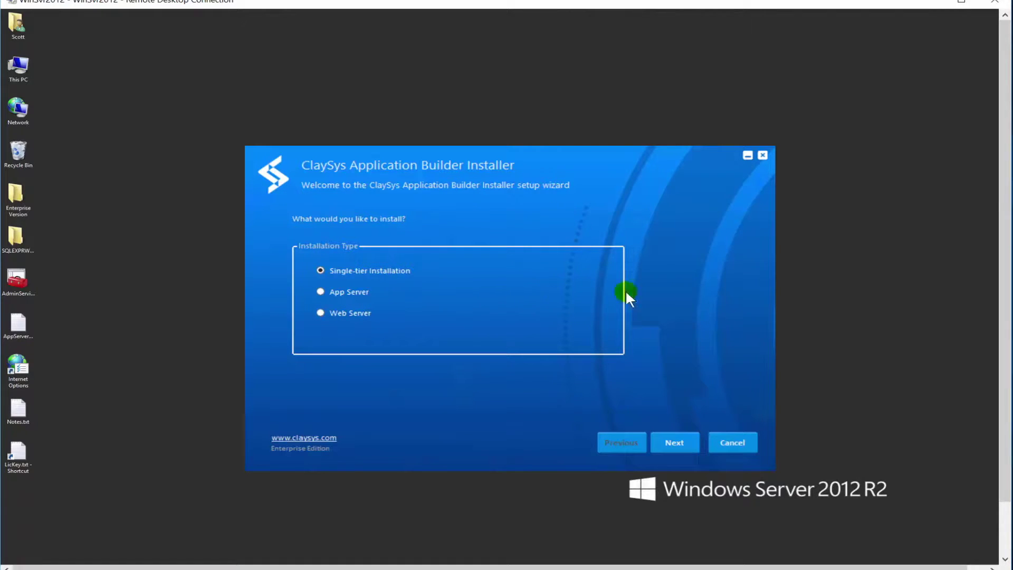
click(677, 443)
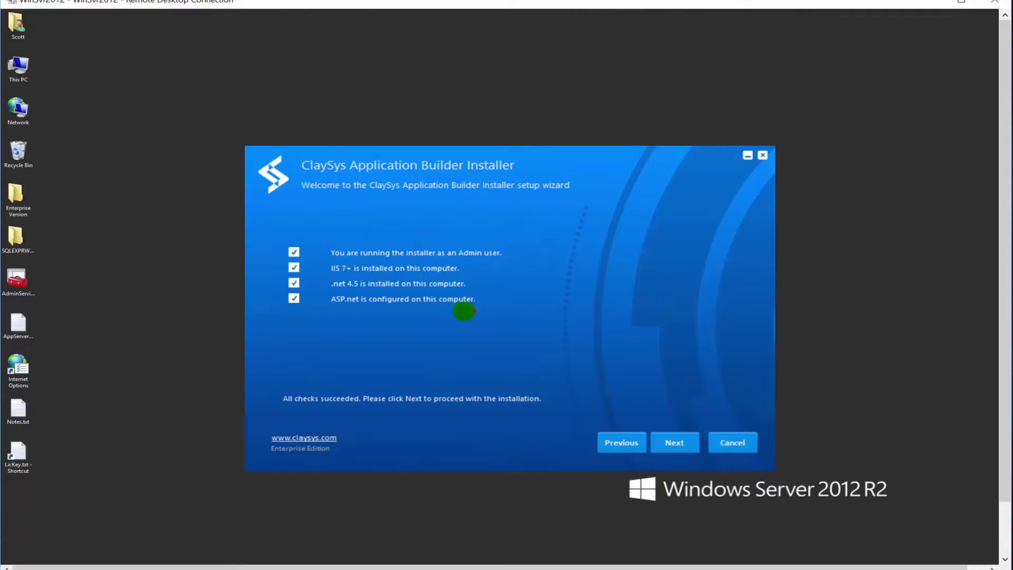
drag(283, 240, 311, 312)
click(677, 445)
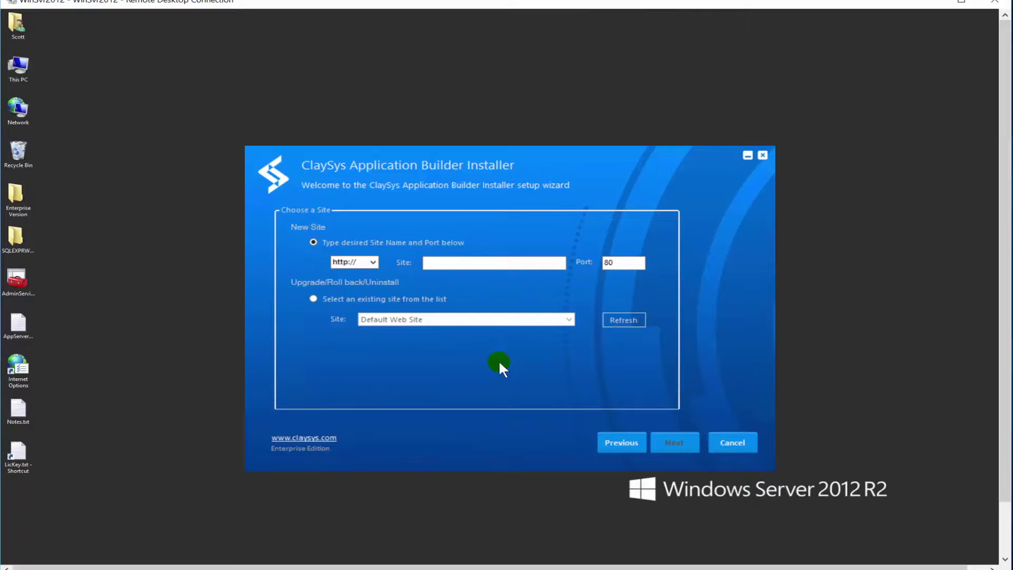
click(373, 262)
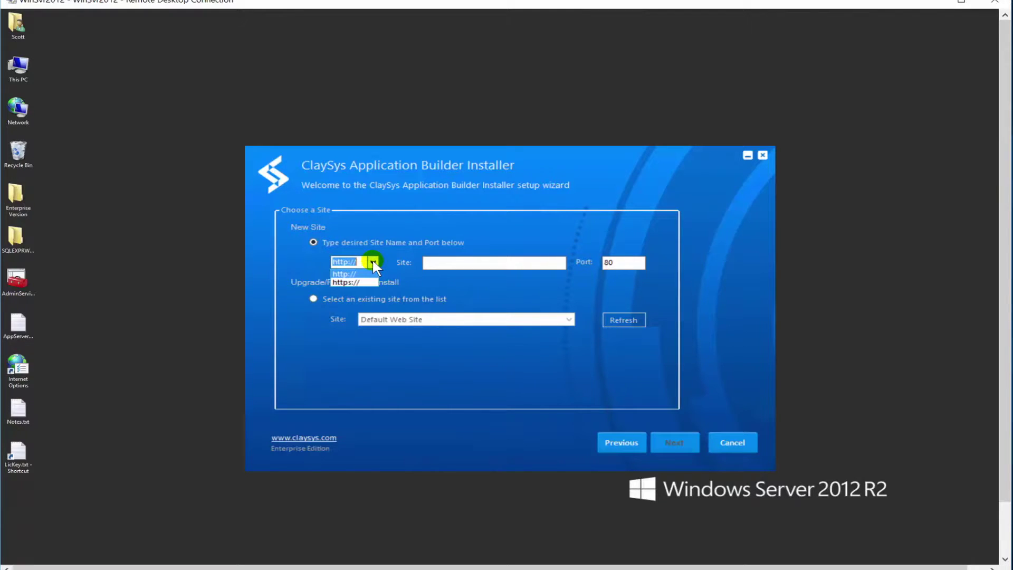
click(374, 261)
click(438, 263)
text(ClaySysAopp)
key(BackSpace)
key(BackSpace)
key(BackSpace)
text(ppforms)
click(607, 263)
text(90)
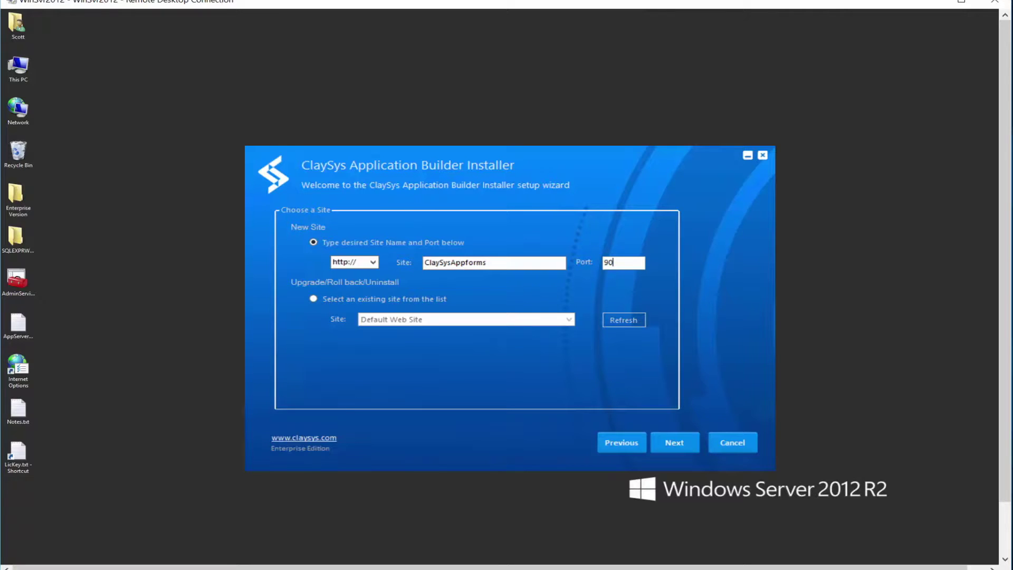
Proceed to the End-User License Agreement, accept its terms and continue.
click(675, 441)
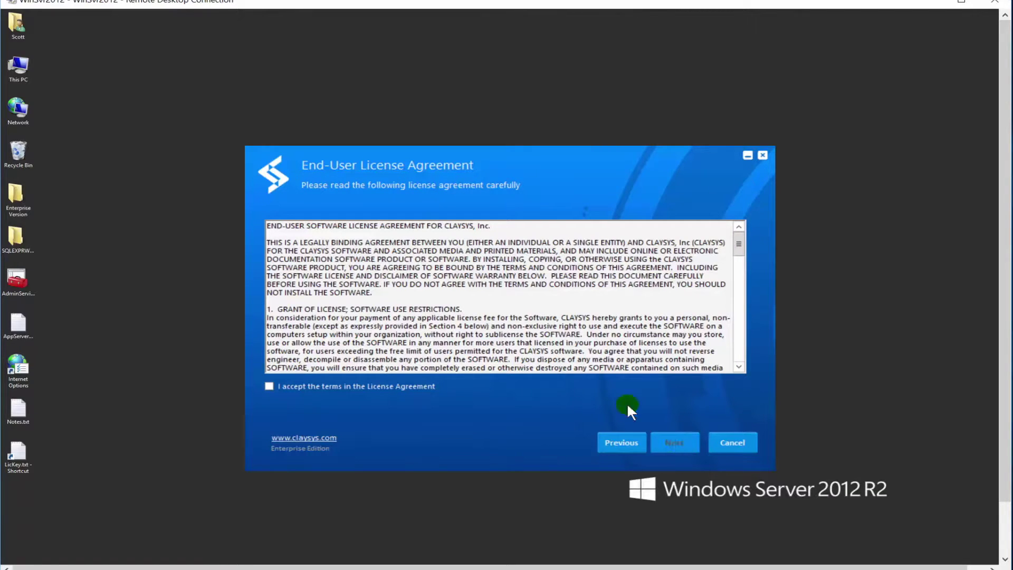
click(319, 386)
click(670, 442)
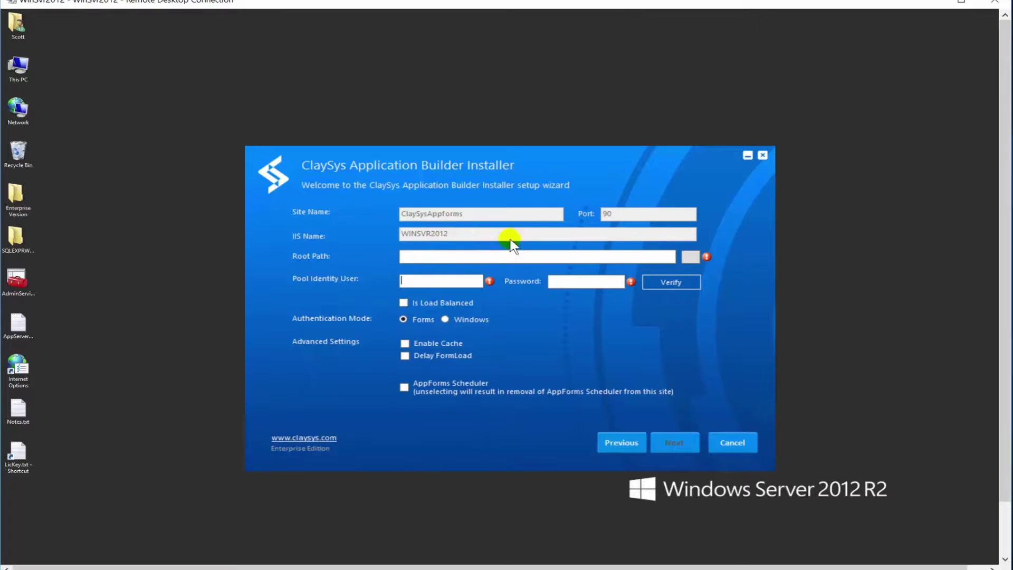
Create a folder named EntAppForms under C:\inetpub and use it for the site's root path.
click(484, 256)
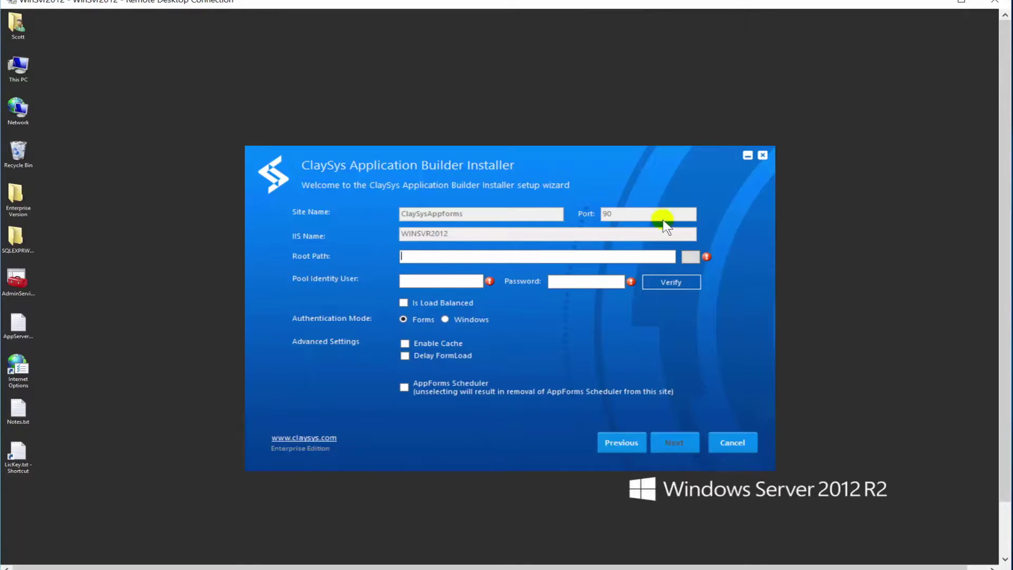
click(692, 258)
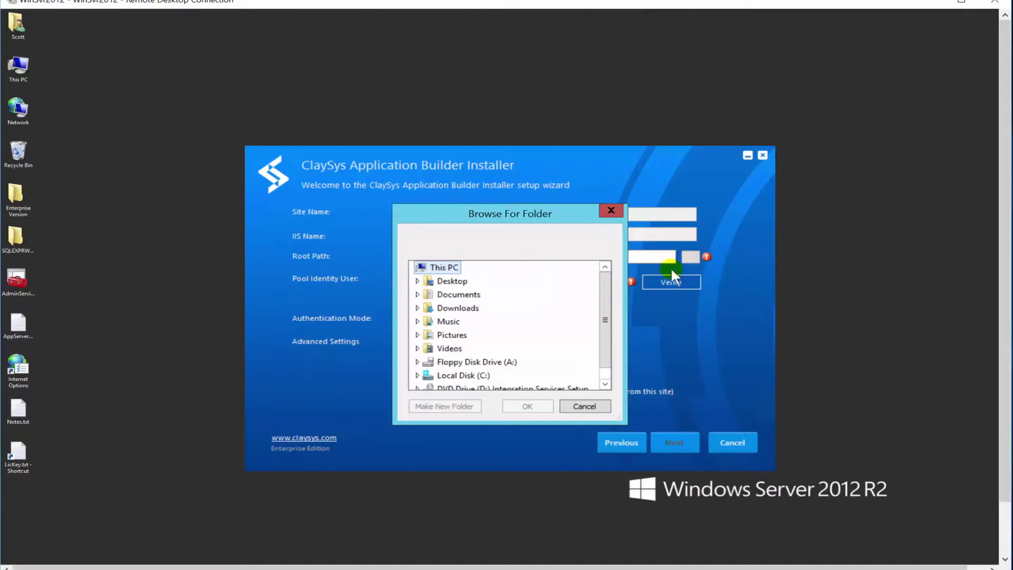
click(417, 375)
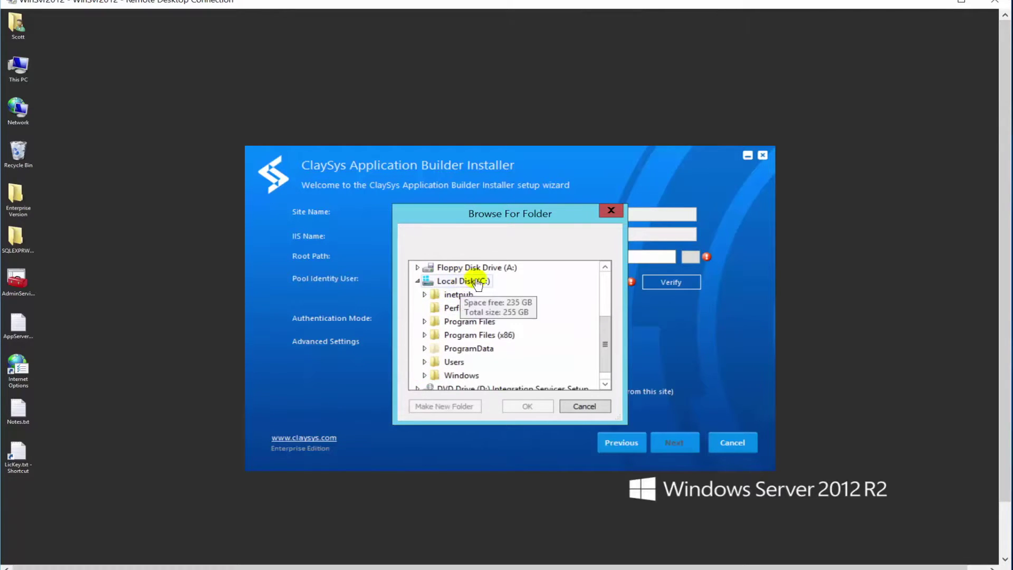
double_click(429, 295)
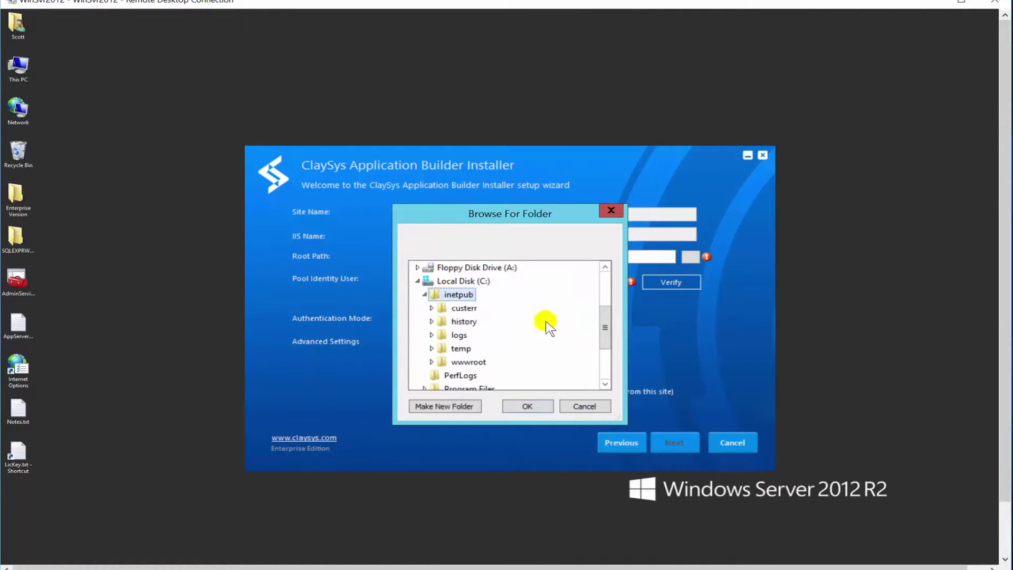
click(469, 407)
text(EntAppForms)
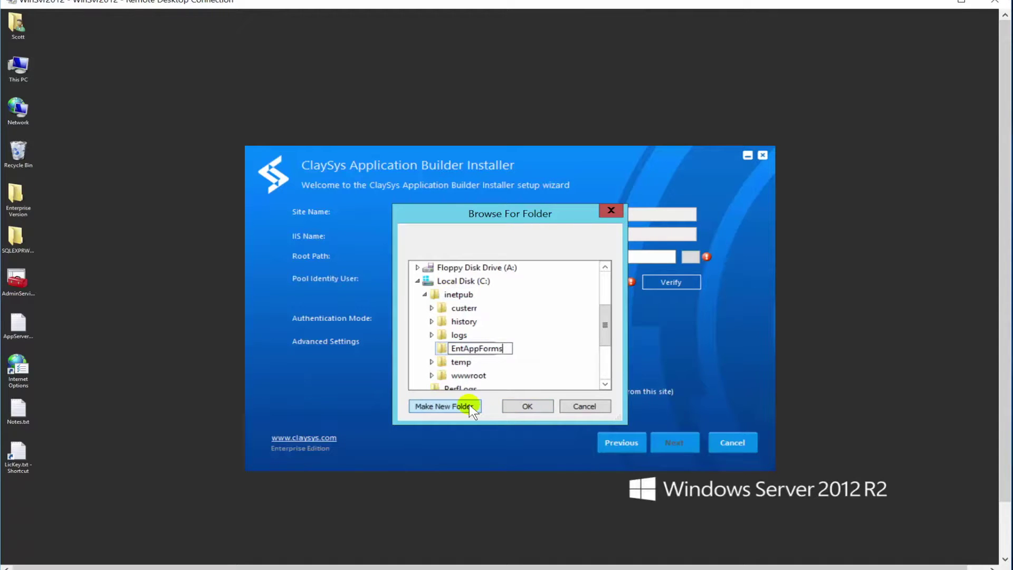
click(517, 405)
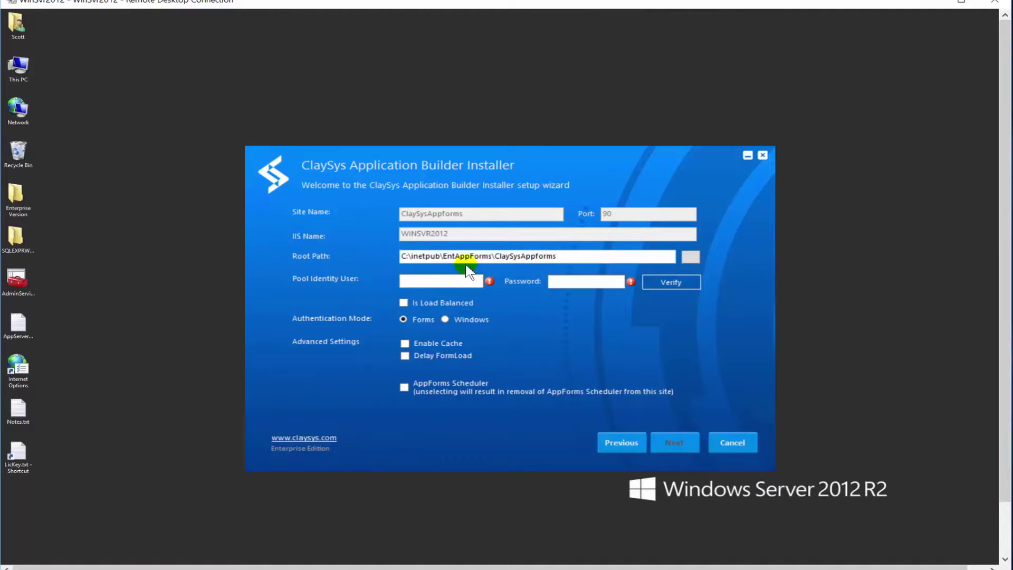
Enter the pool identity user and its password, and verify the credentials.
click(451, 278)
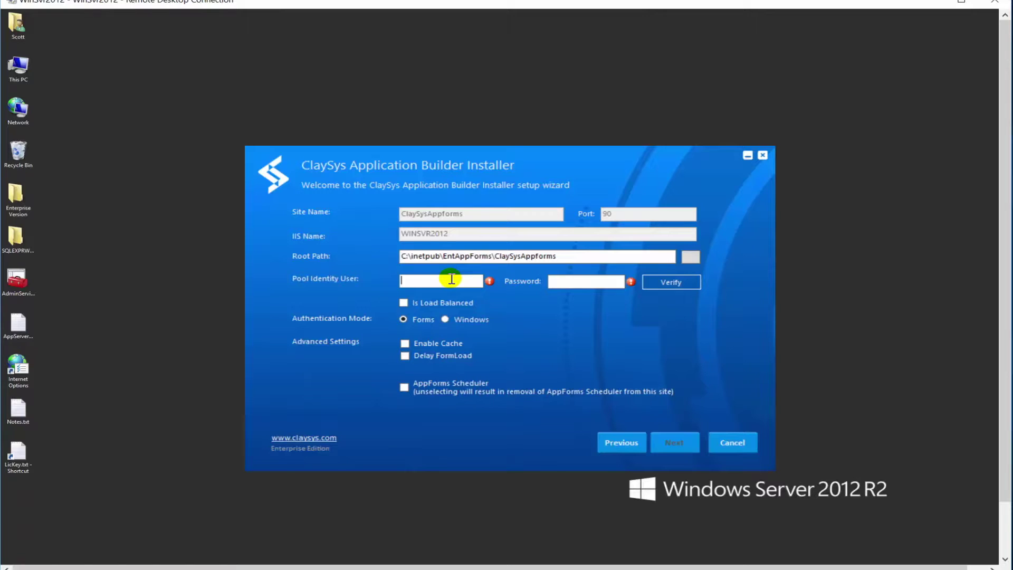
text(winsvr2012\scott)
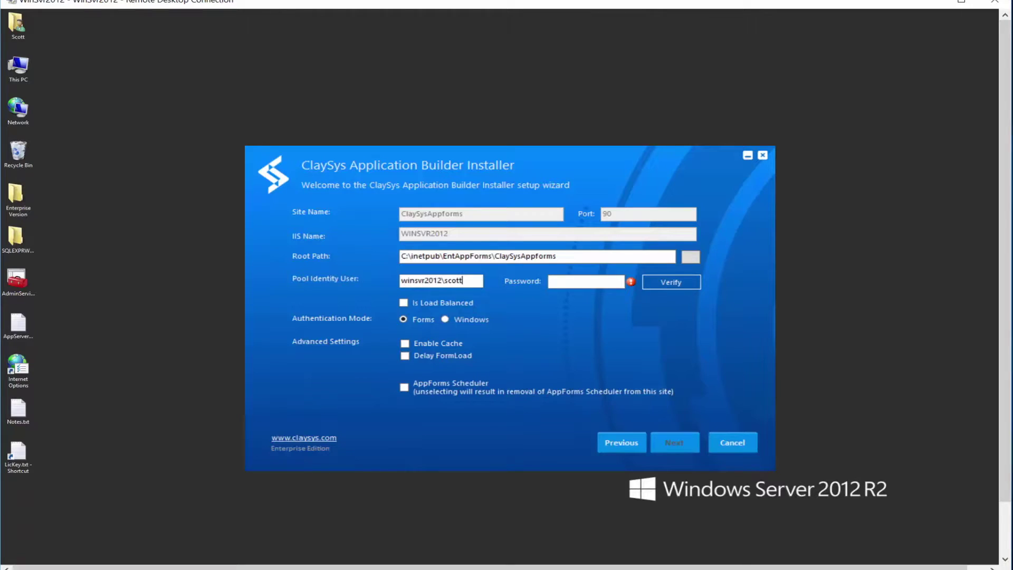
click(591, 282)
text(••••••••••••)
click(668, 282)
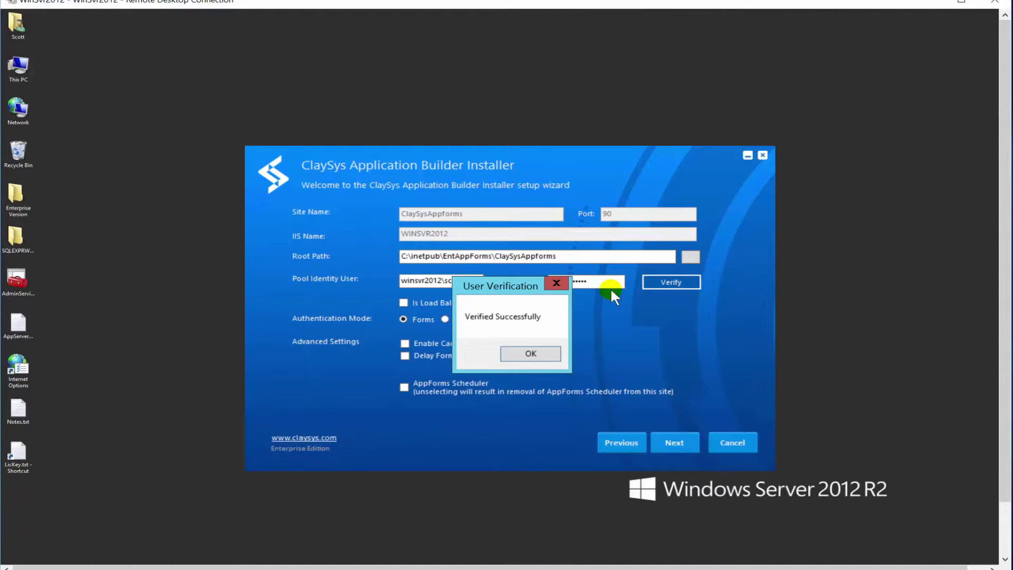
click(539, 353)
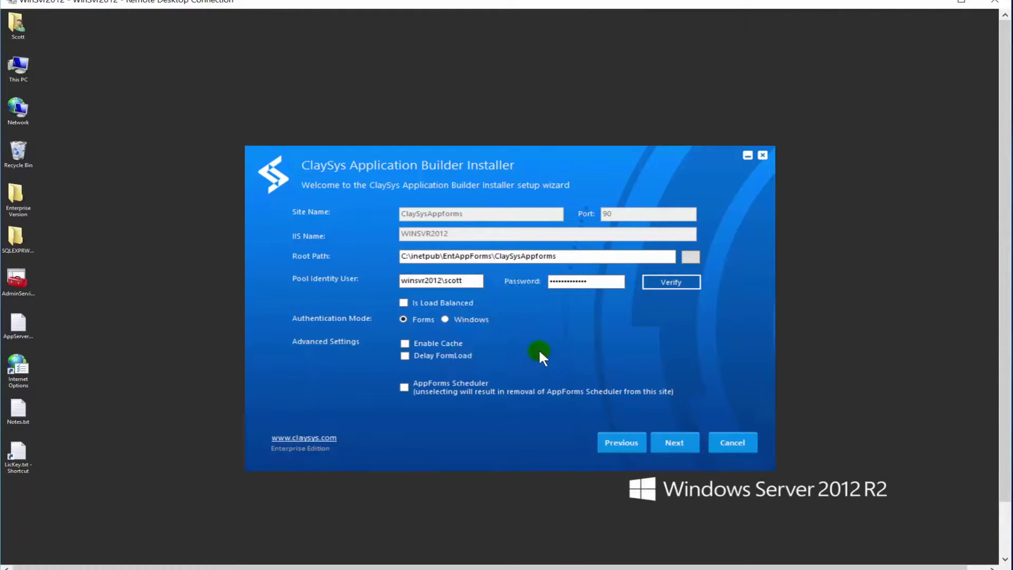
click(448, 299)
click(599, 302)
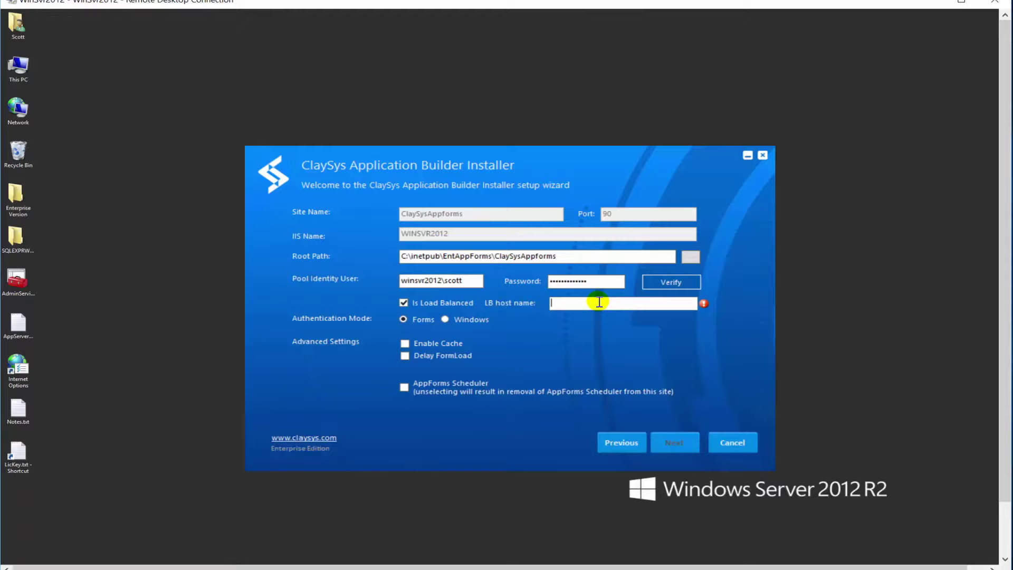
click(470, 301)
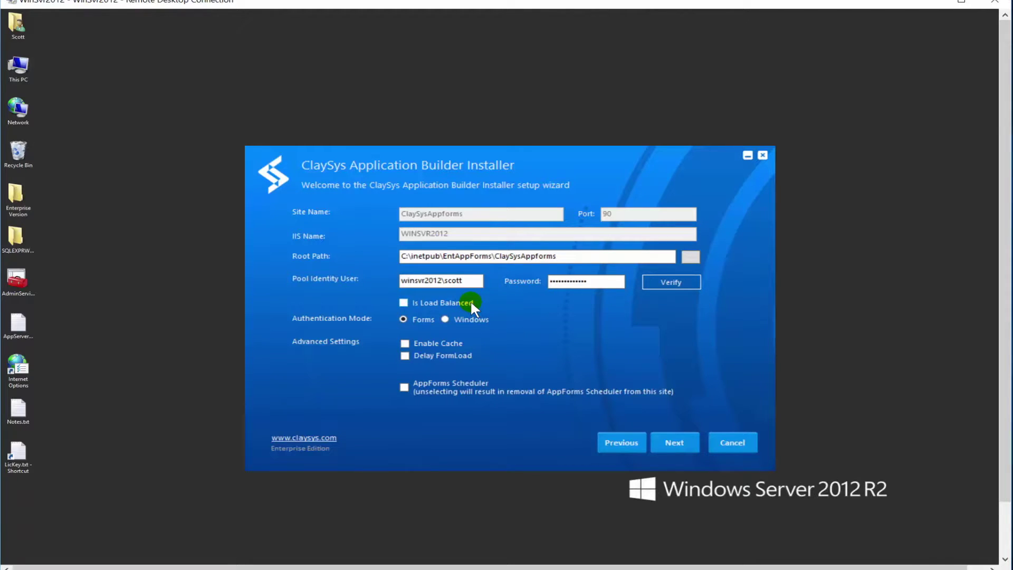
Set the authentication mode to Windows with the account's Windows user name, enable the cache and continue.
click(444, 319)
click(635, 318)
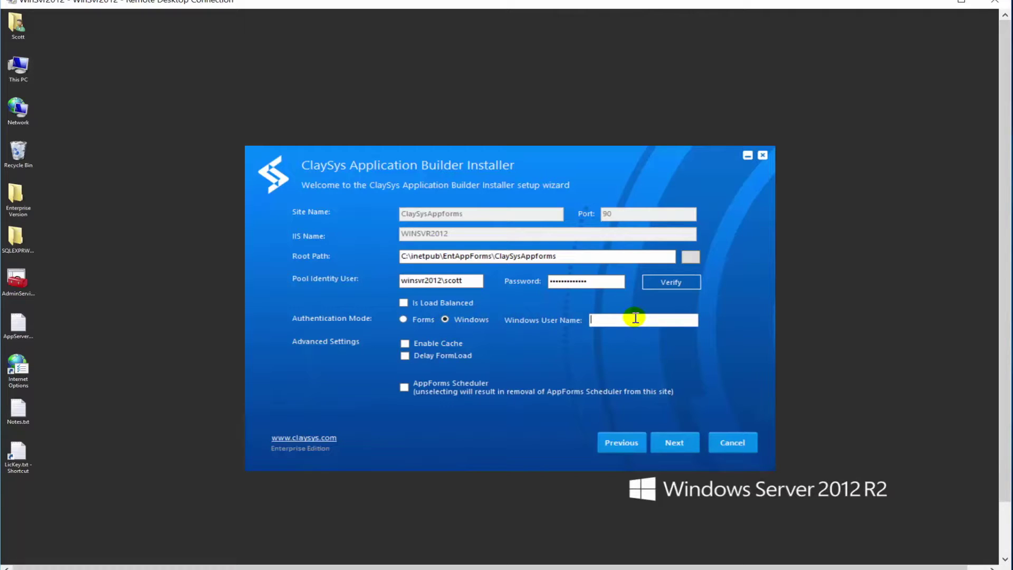
text(winsvr2012\scott)
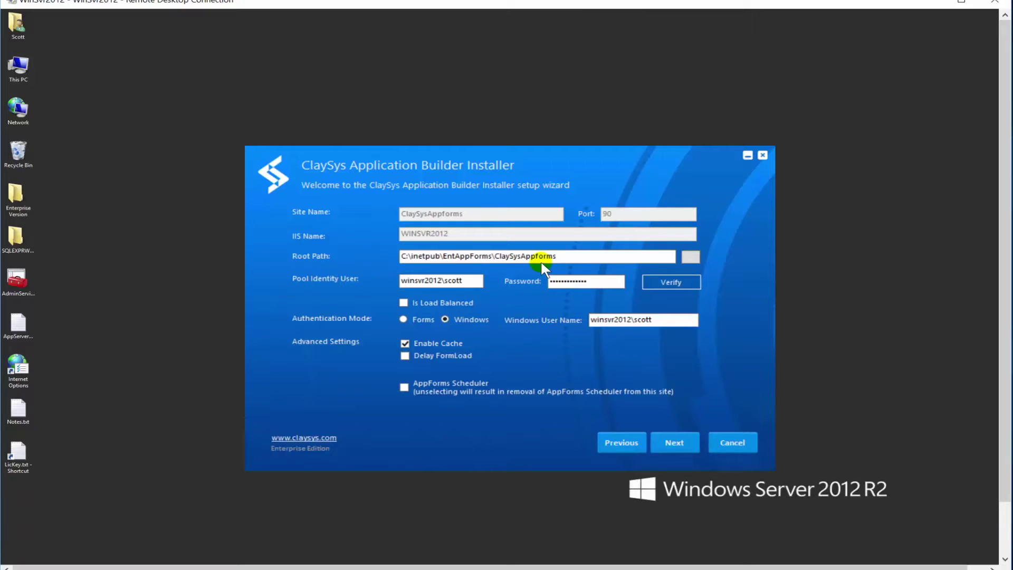
click(677, 443)
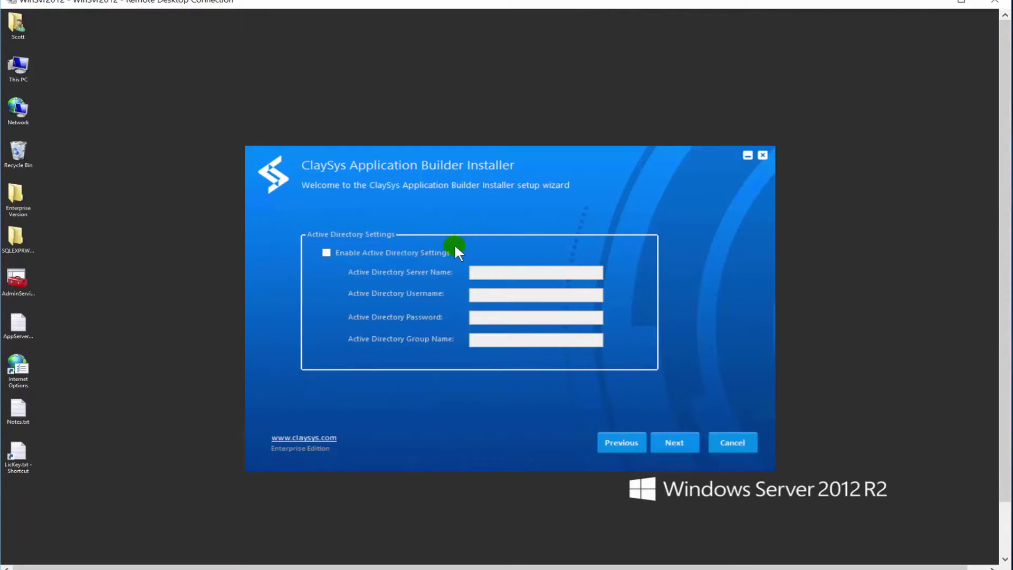
Leave the Active Directory settings disabled and continue to the SQL Server settings.
click(376, 253)
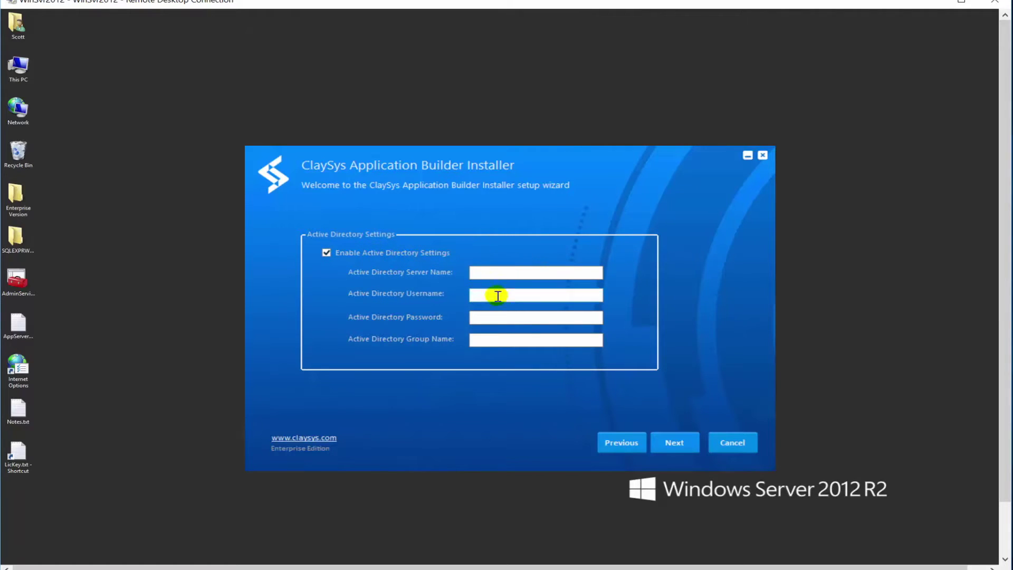
click(416, 255)
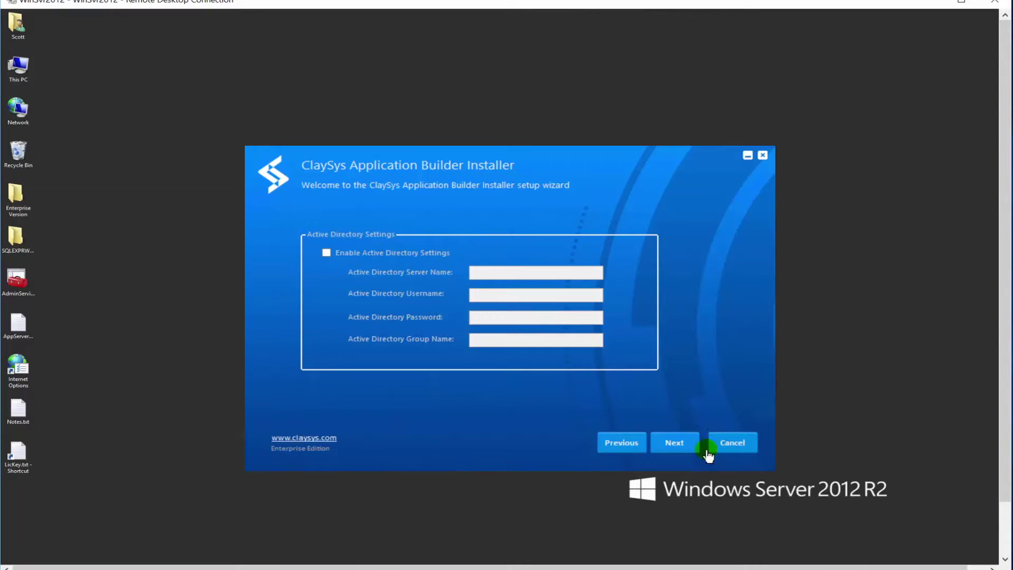
click(684, 449)
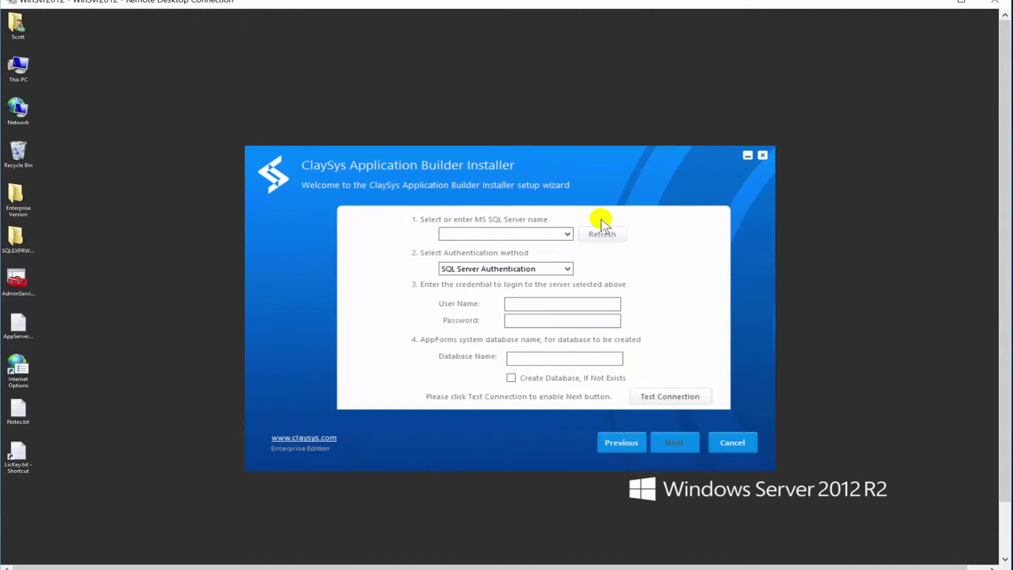
Set the MS SQL Server name to winsvr2012 and choose Windows Authentication.
click(486, 232)
text(winsvr2012)
click(561, 267)
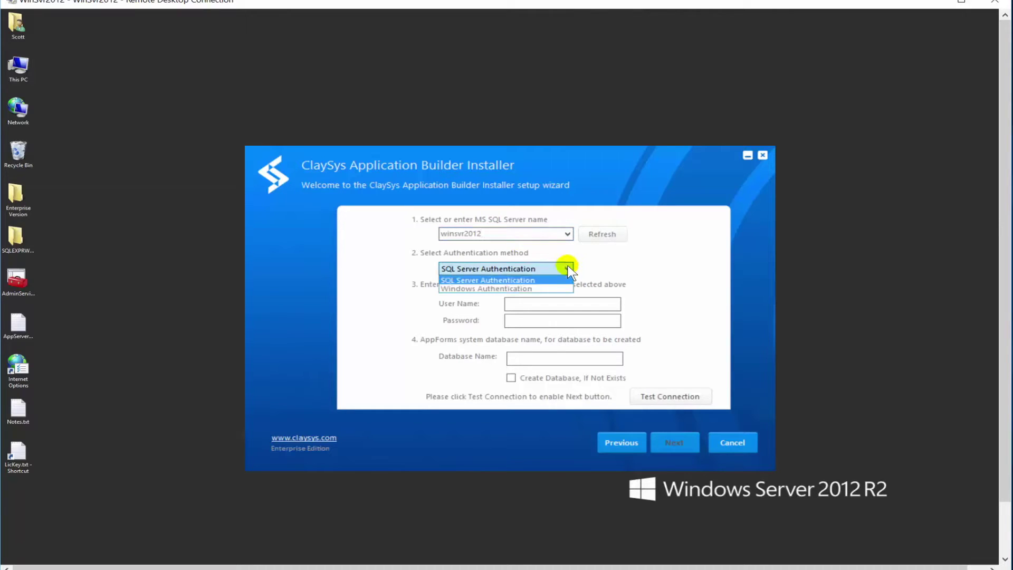
click(498, 289)
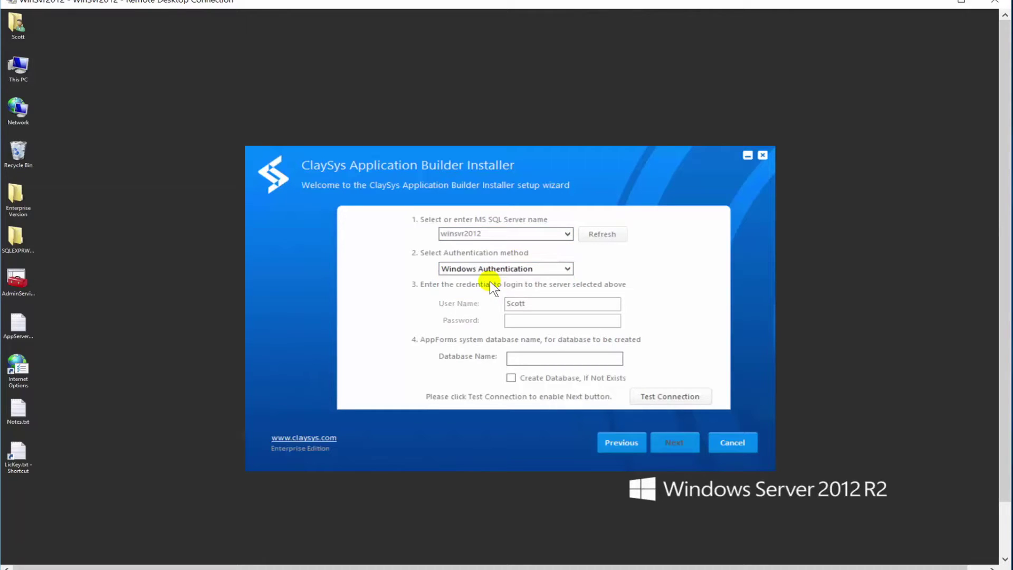
Name the AppForms system database EntAppFormsDB and have it created if it does not exist.
click(577, 356)
text(EntAppFormsDV)
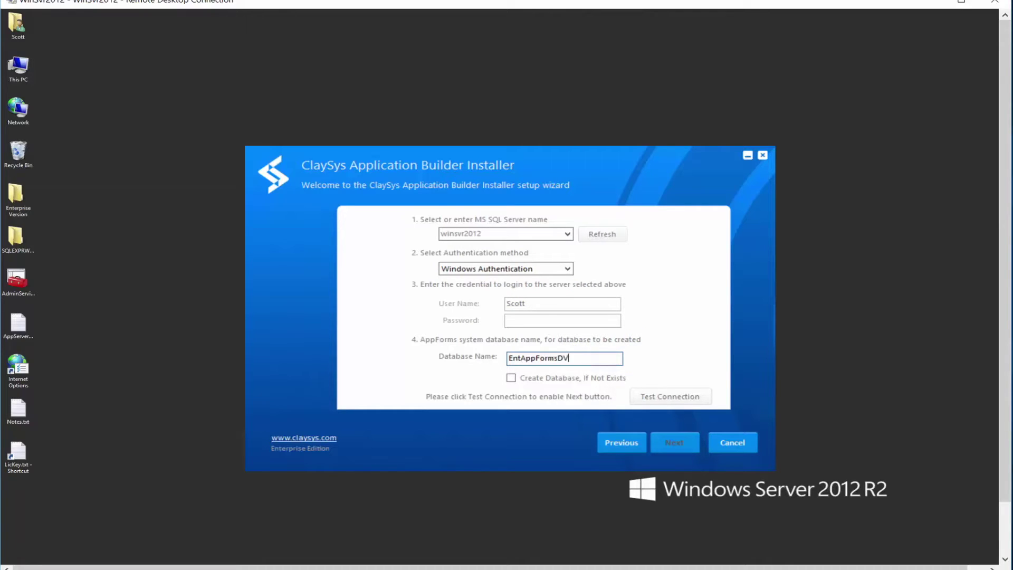
key(BackSpace)
text(B)
click(543, 379)
Test the SQL Server connection and start the installation.
click(692, 452)
click(670, 400)
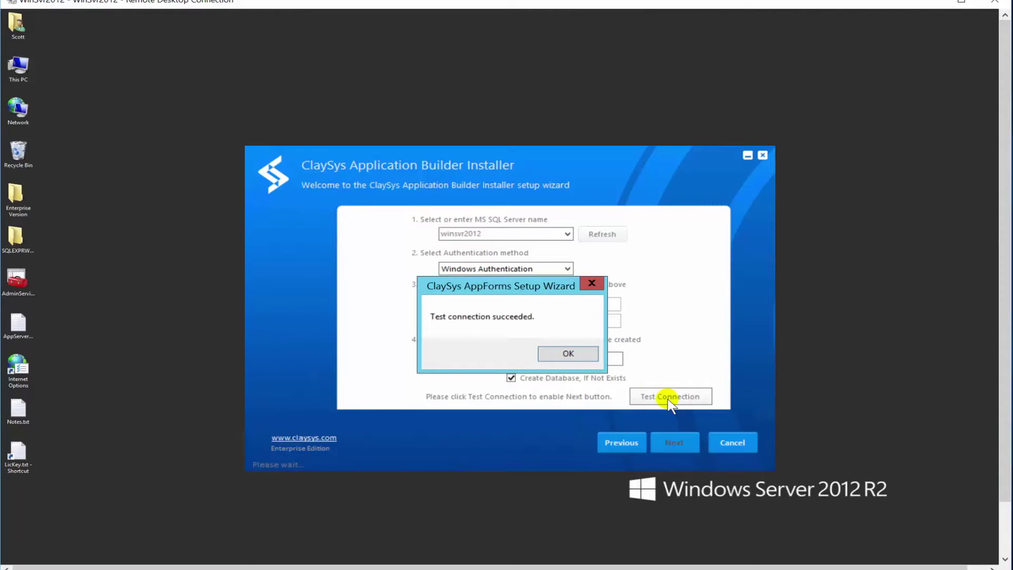
click(570, 352)
click(681, 448)
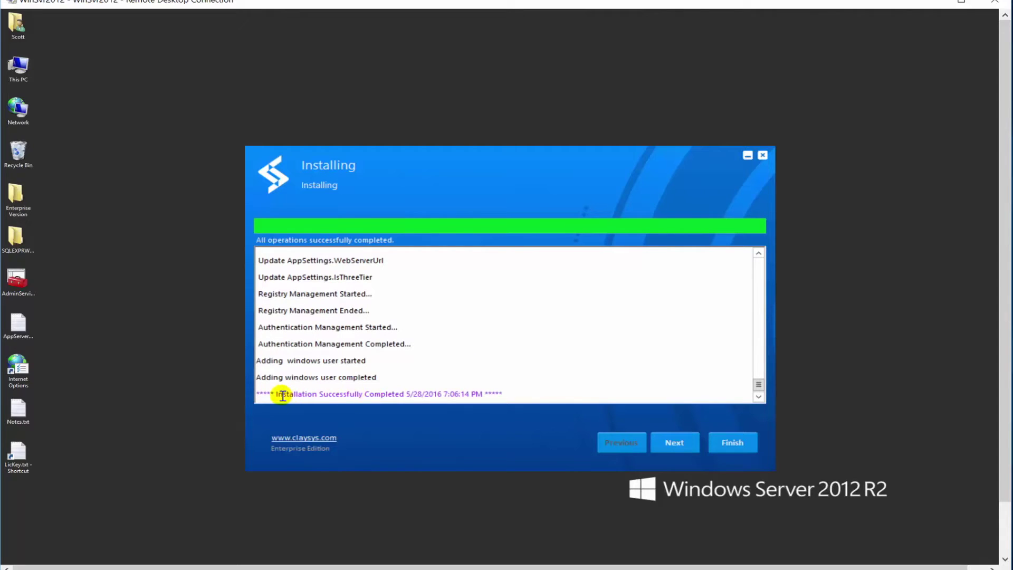
Proceed through the installation log and the post-install checks, and finish the setup wizard without viewing the log information.
drag(274, 393, 508, 385)
click(675, 446)
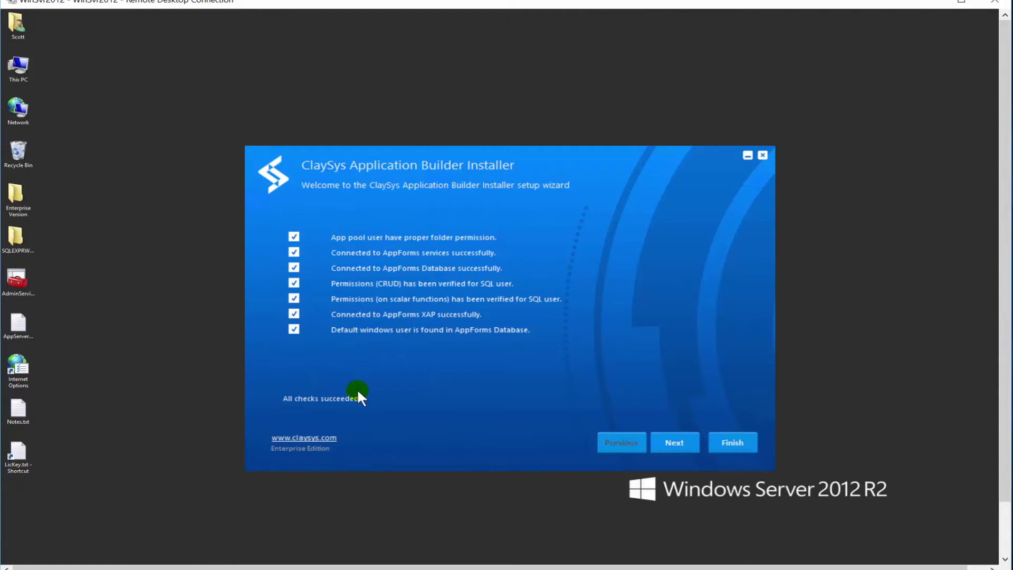
drag(273, 391, 378, 409)
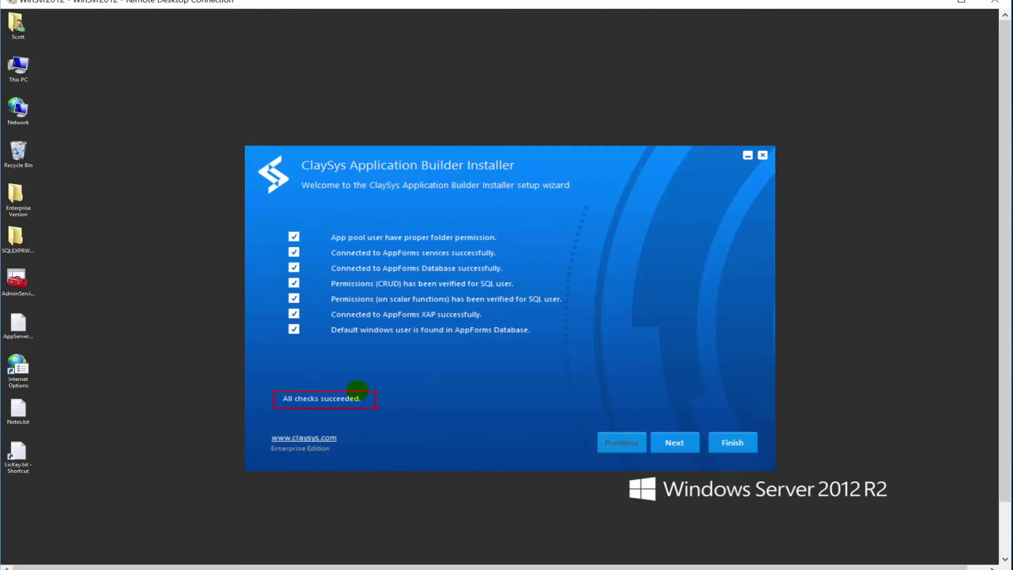
click(671, 440)
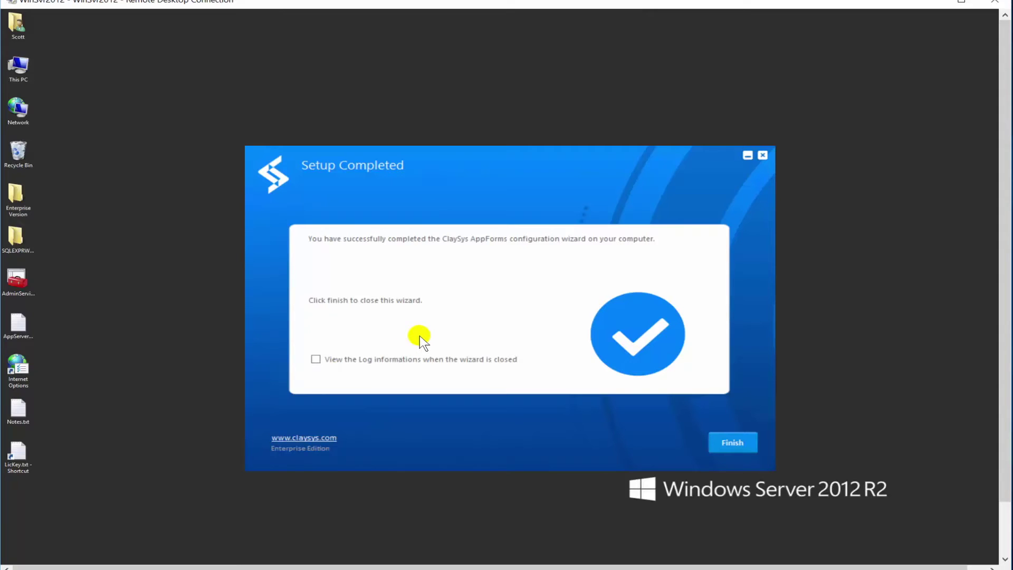
click(744, 445)
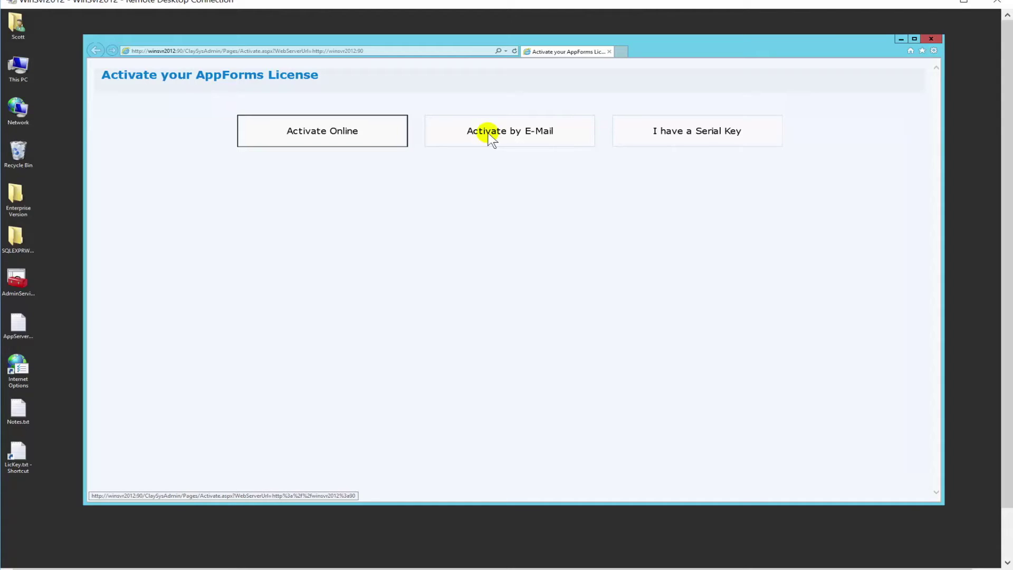
Choose to activate the AppForms license with a serial key and enter the four-part serial key.
click(679, 136)
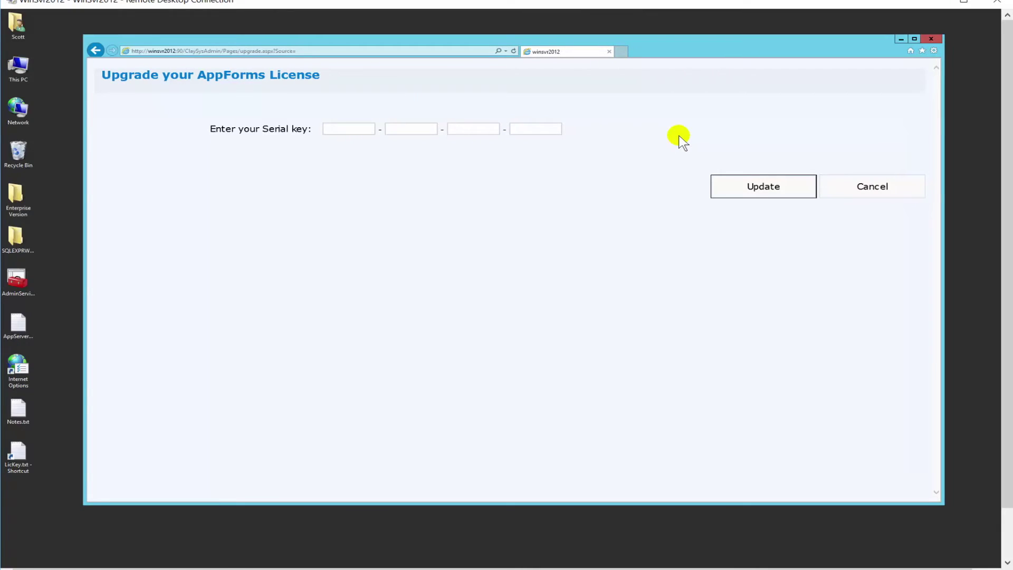
click(348, 128)
text(***)
key(Tab)
text(*****)
key(Tab)
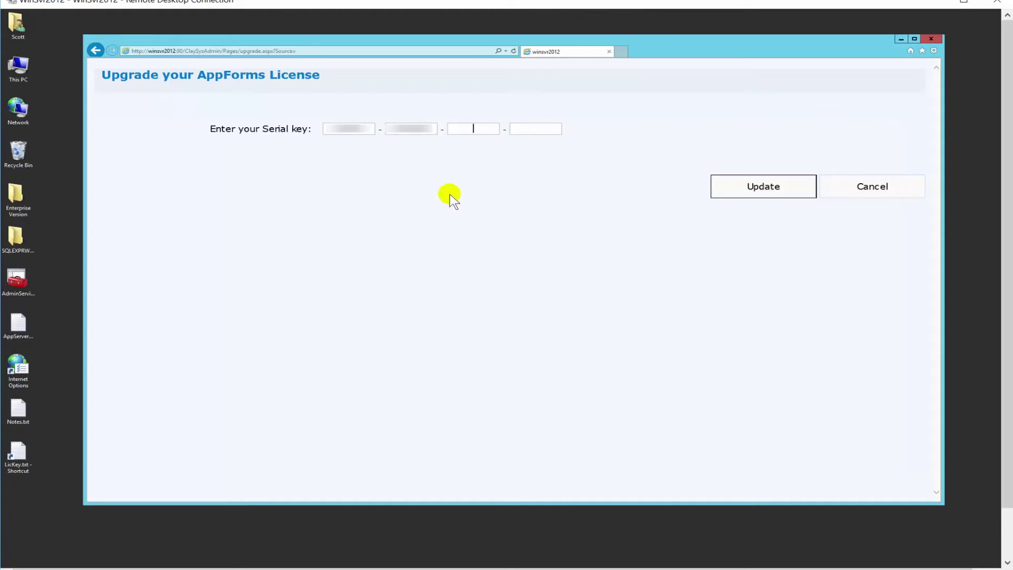
text(*****)
key(Tab)
text(*****)
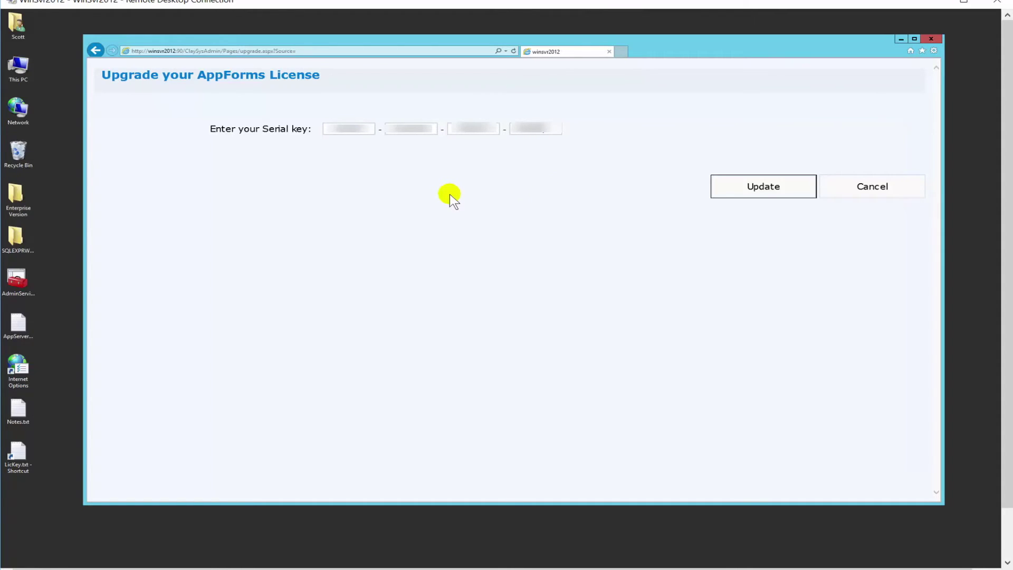
Submit the serial key to update the AppForms license and acknowledge the webpage message.
click(754, 195)
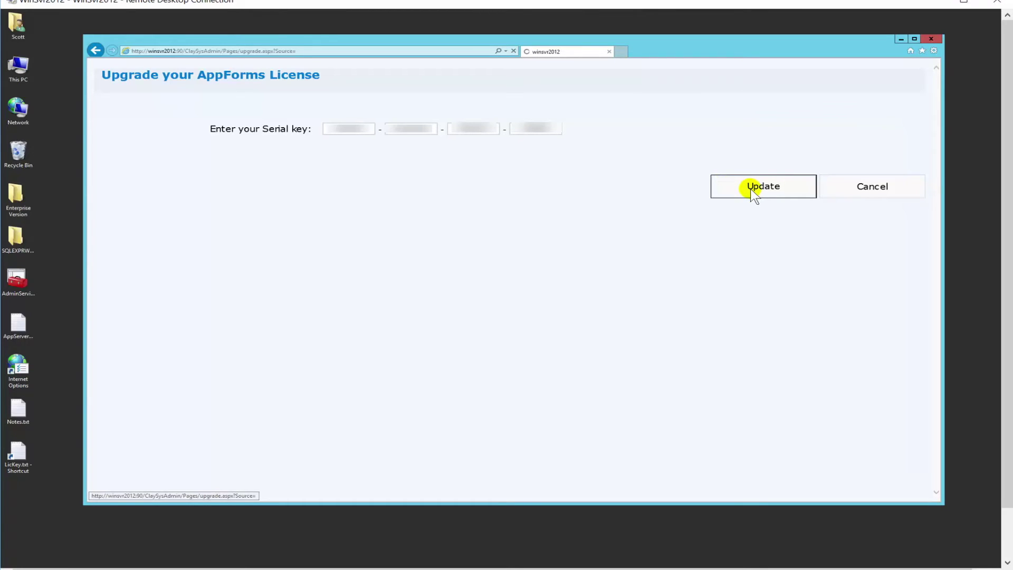
drag(519, 293, 510, 227)
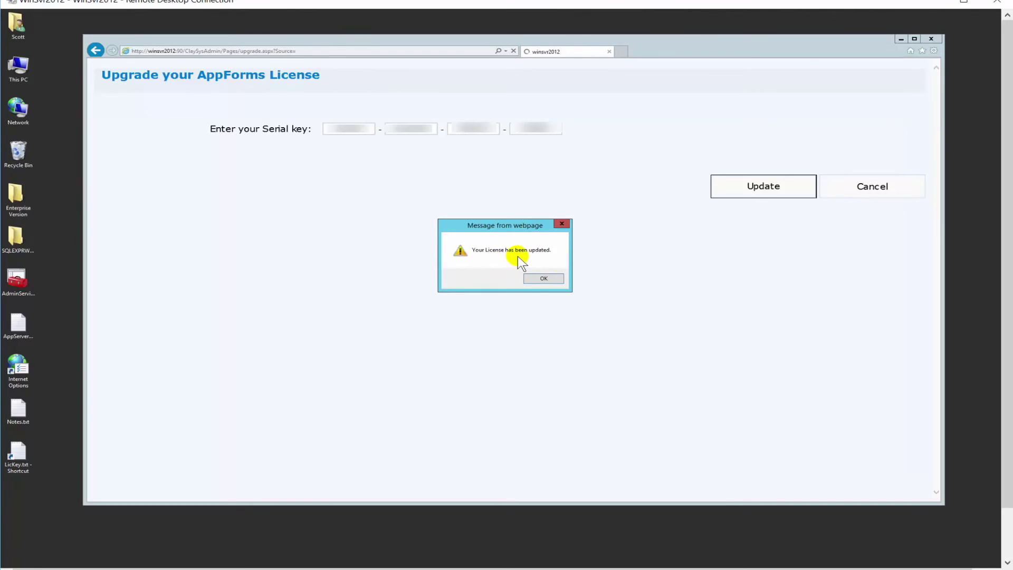
click(544, 279)
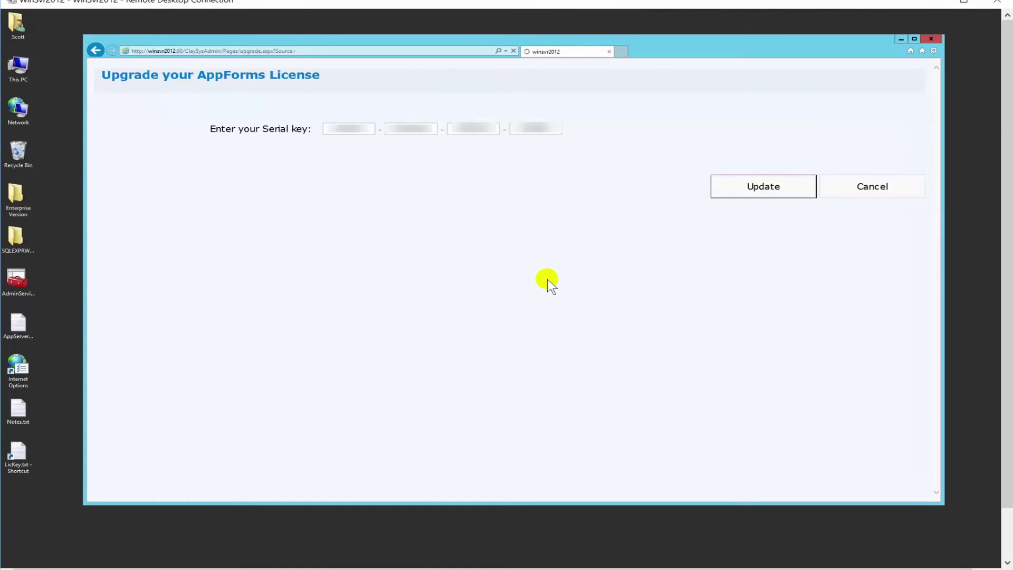